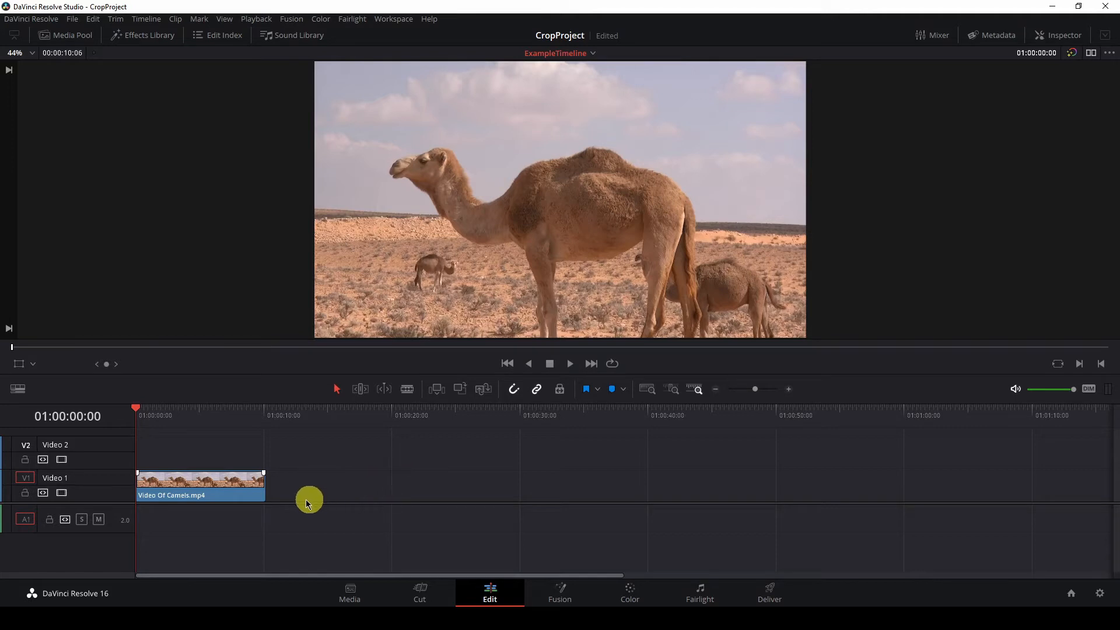
- Select the Video Of Camels.mp4 clip and display its cropping settings
click(219, 483)
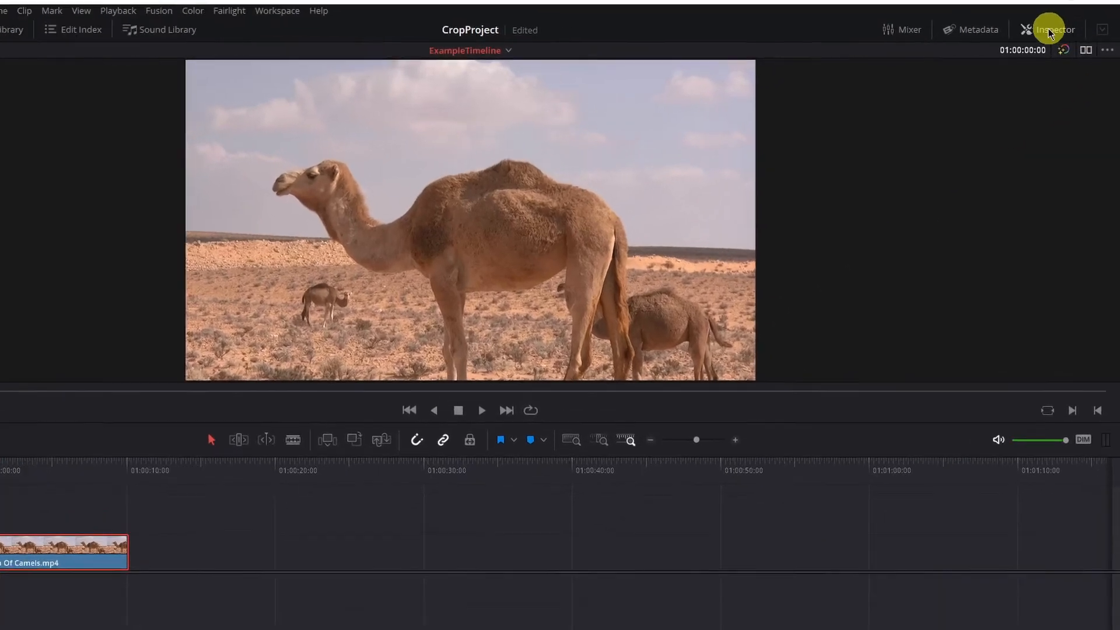
click(1049, 30)
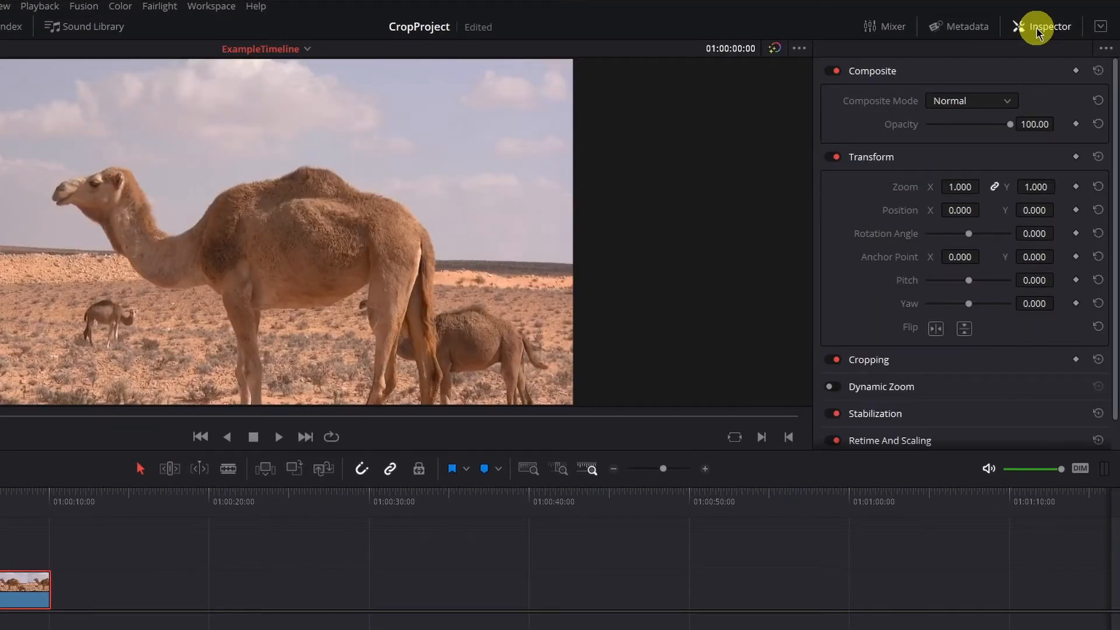
click(872, 360)
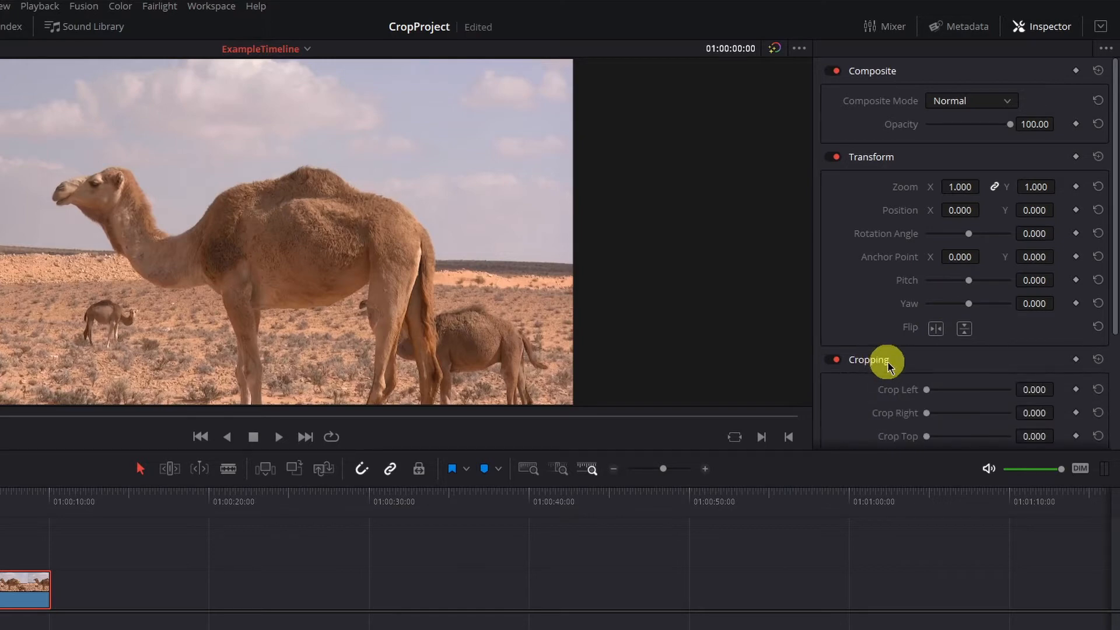
scroll(917, 370, down, 1)
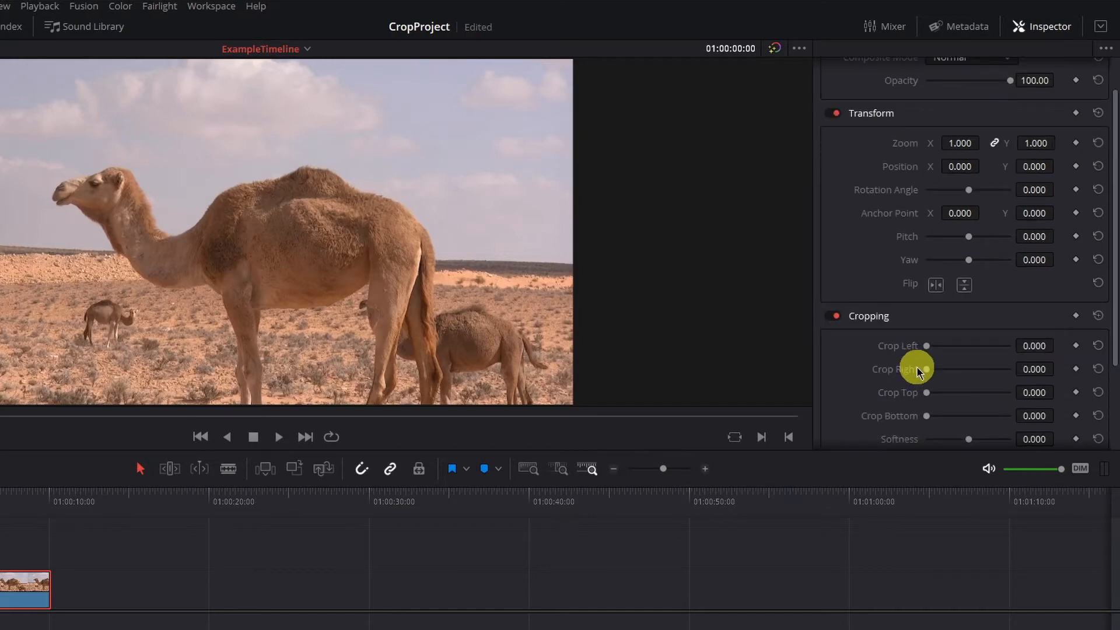
scroll(917, 370, down, 2)
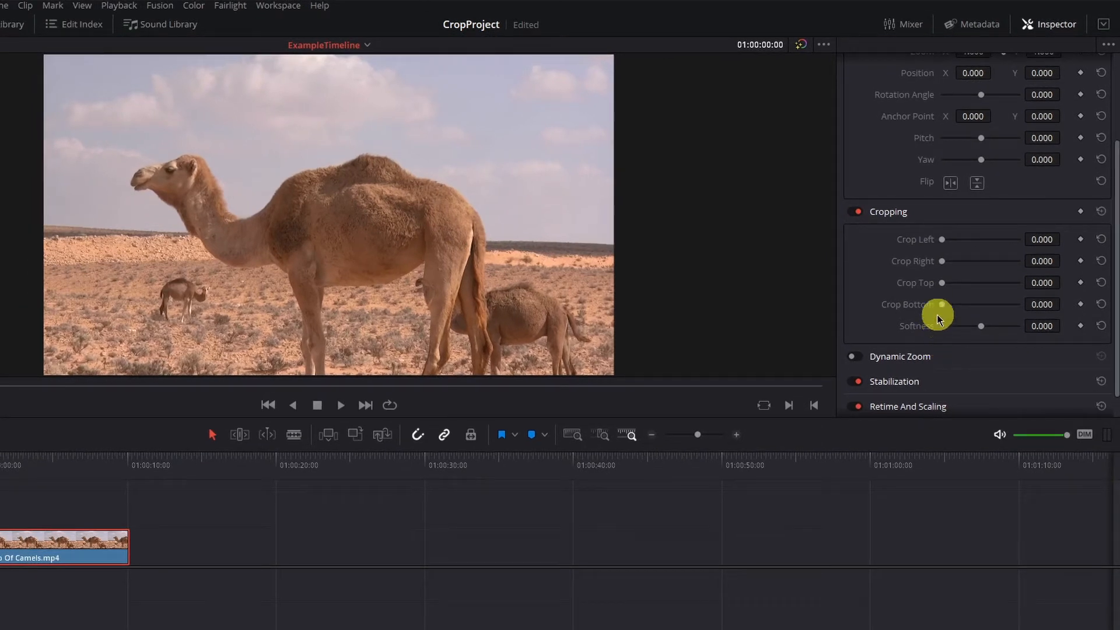
- Try out the clip's edge crop and softness adjustments, returning each value to 0
mouse_move(941, 260)
mouse_down()
mouse_move(987, 263)
mouse_move(946, 268)
mouse_move(955, 234)
mouse_move(965, 245)
mouse_move(942, 241)
mouse_up()
drag(955, 282, 928, 305)
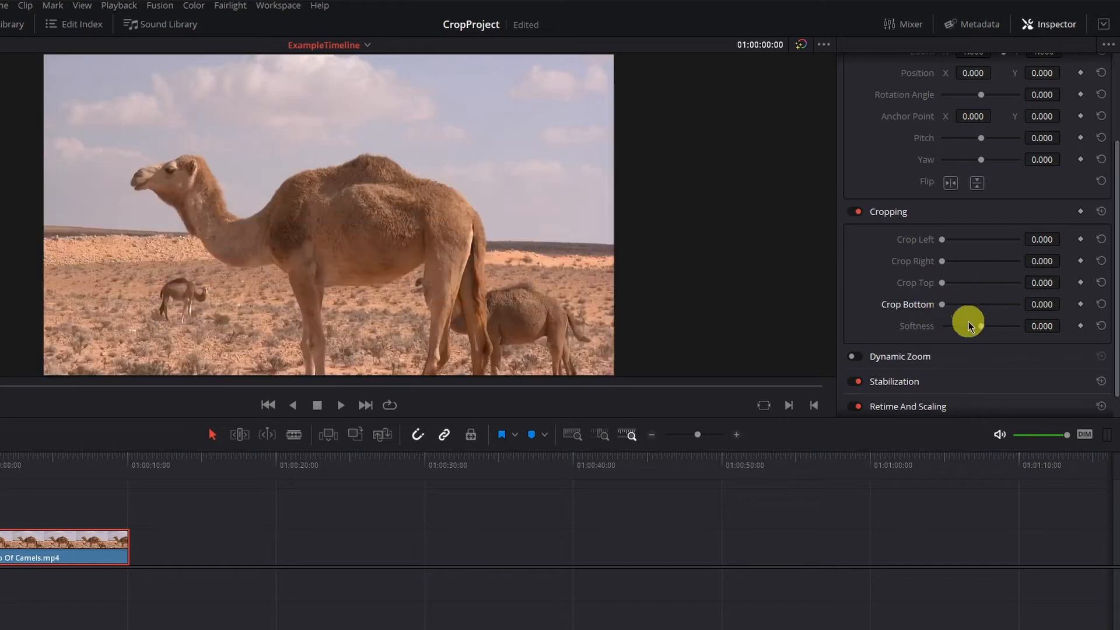
mouse_move(979, 327)
mouse_down()
mouse_move(999, 330)
mouse_move(949, 329)
mouse_move(1020, 330)
mouse_move(974, 338)
mouse_up()
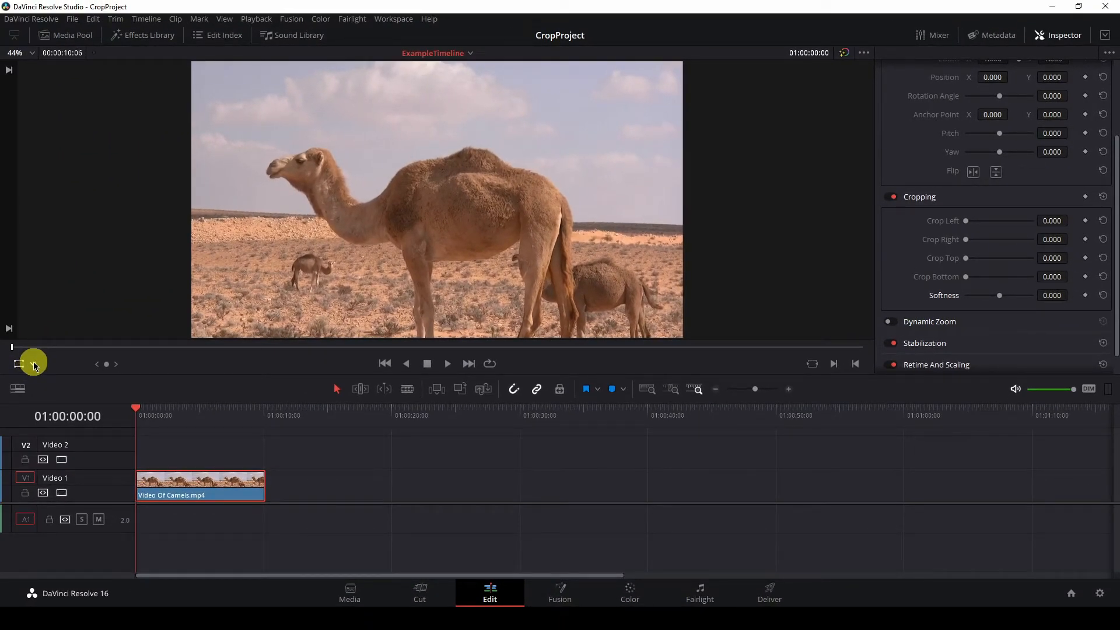
- Switch the viewer's on-screen overlay to Crop and try the handles at the frame's lower corners
click(33, 364)
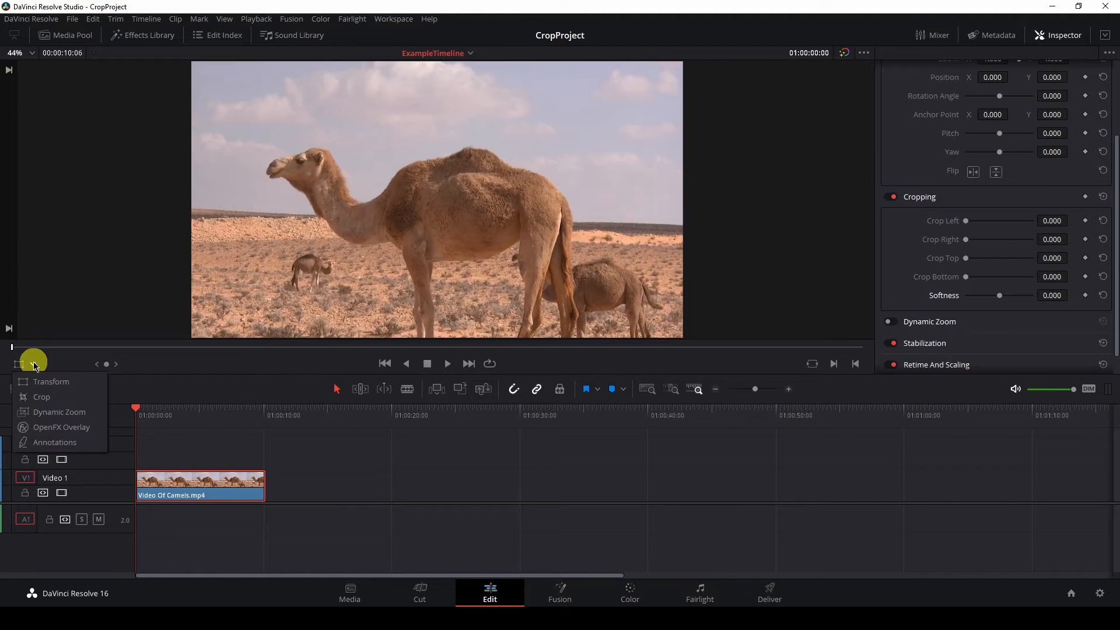
click(36, 397)
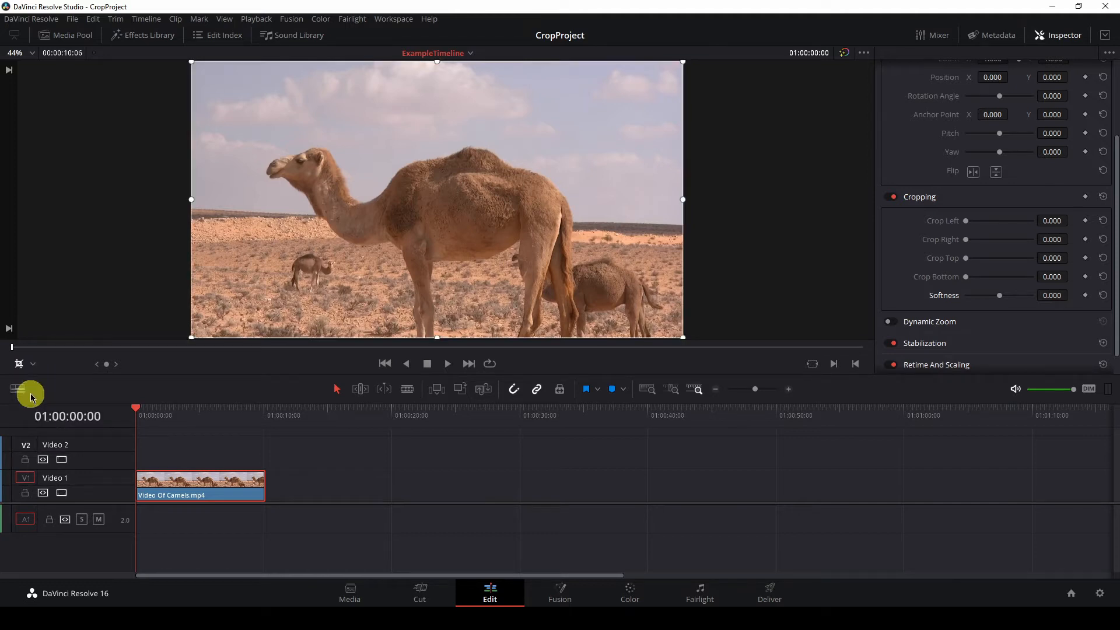
drag(191, 338, 158, 342)
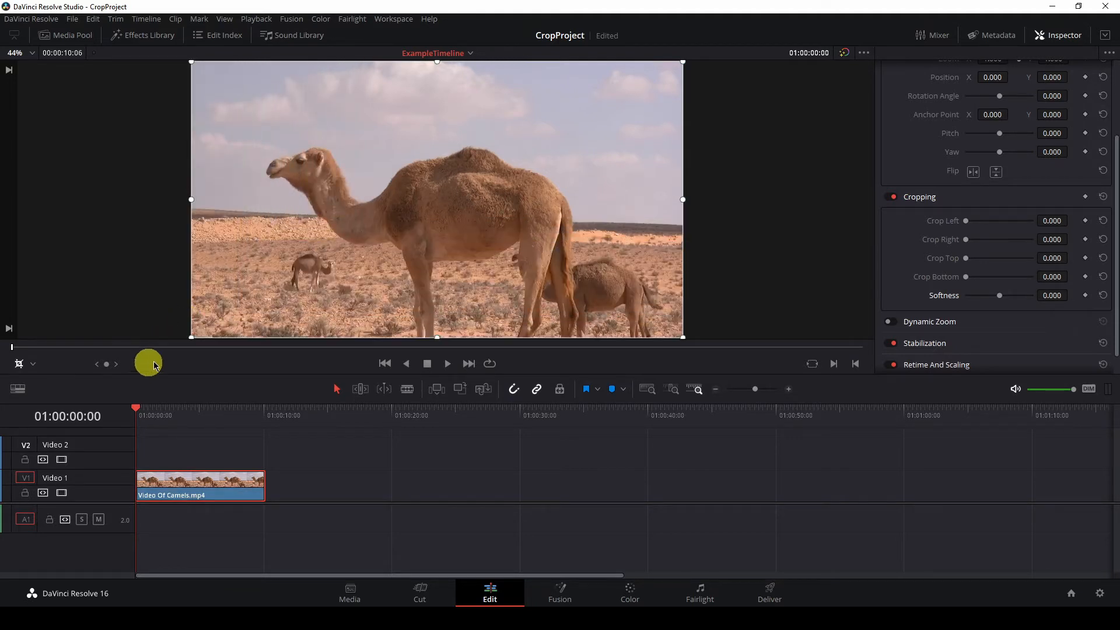
drag(681, 337, 721, 358)
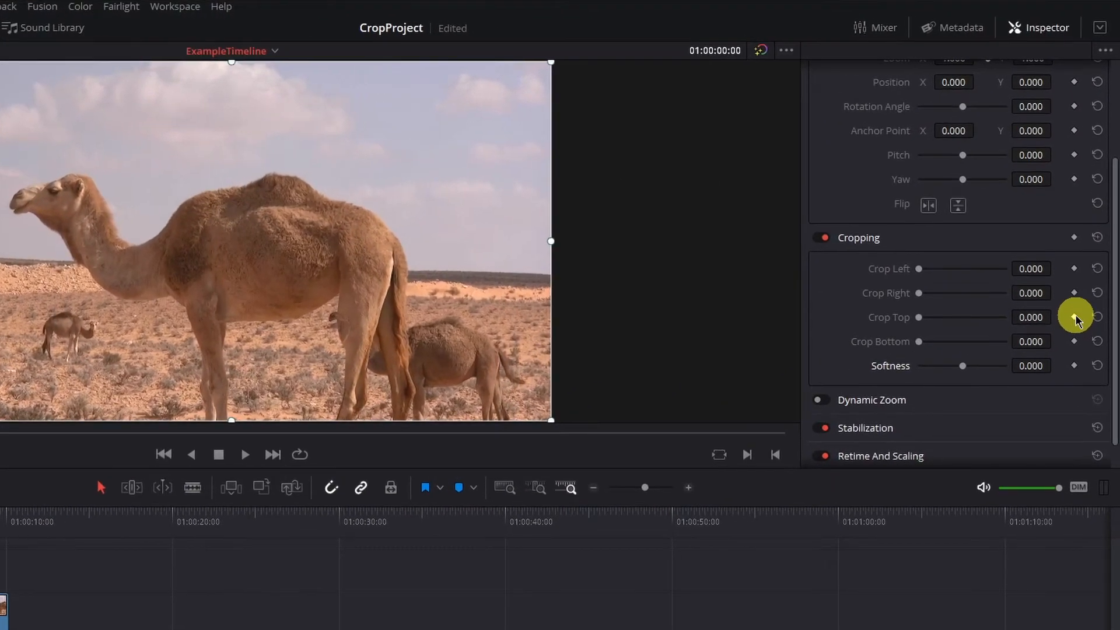
- Add Crop Top and Crop Bottom keyframes at the start of the camel clip and save the project
click(1081, 275)
click(1074, 342)
key(ctrl+s)
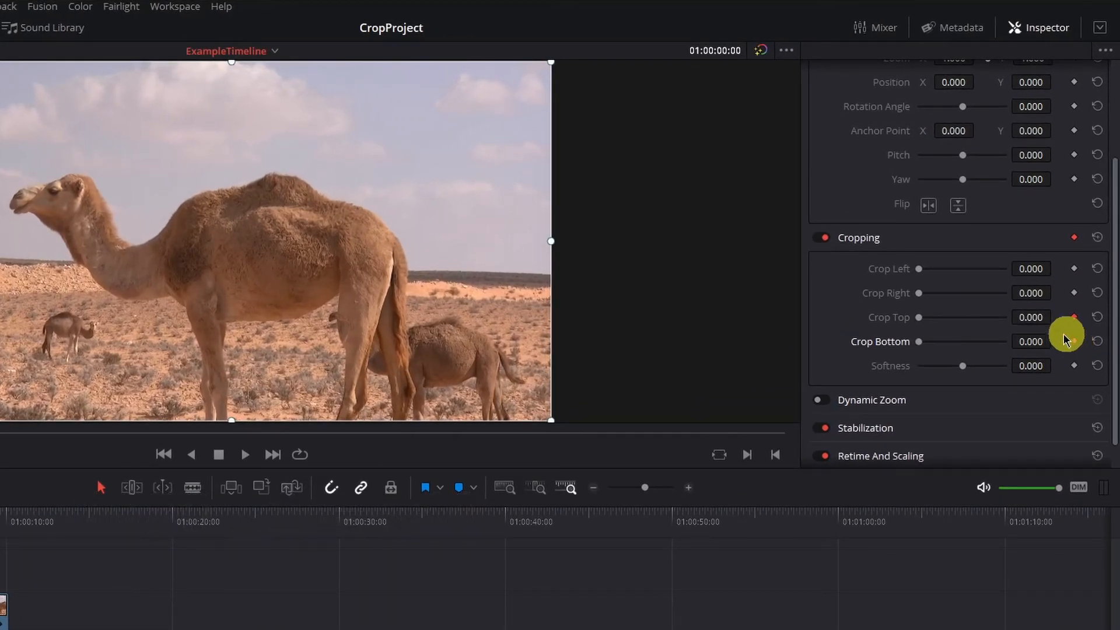
- Set both Crop Top and Crop Bottom to 540 at the first frame
click(1038, 316)
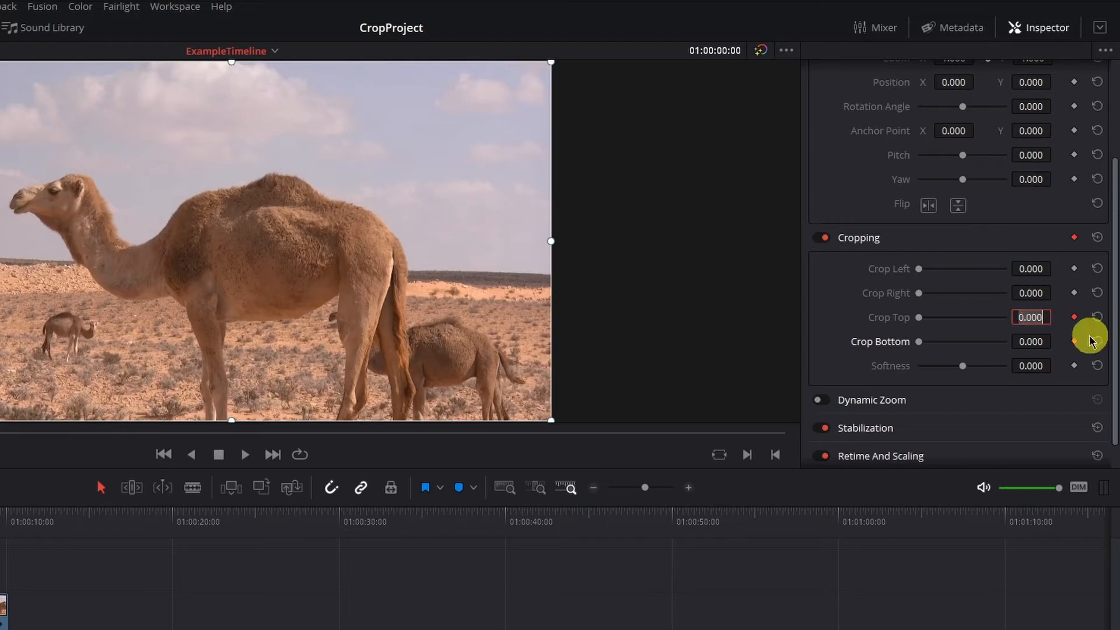
text(540)
key(Return)
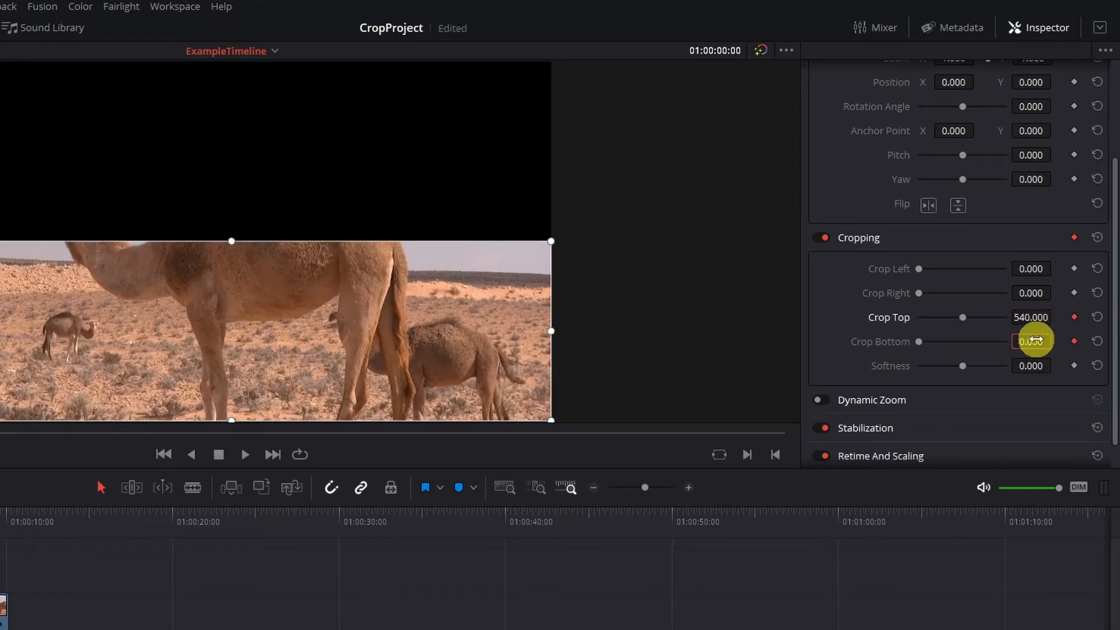
click(1036, 340)
text(540)
key(Return)
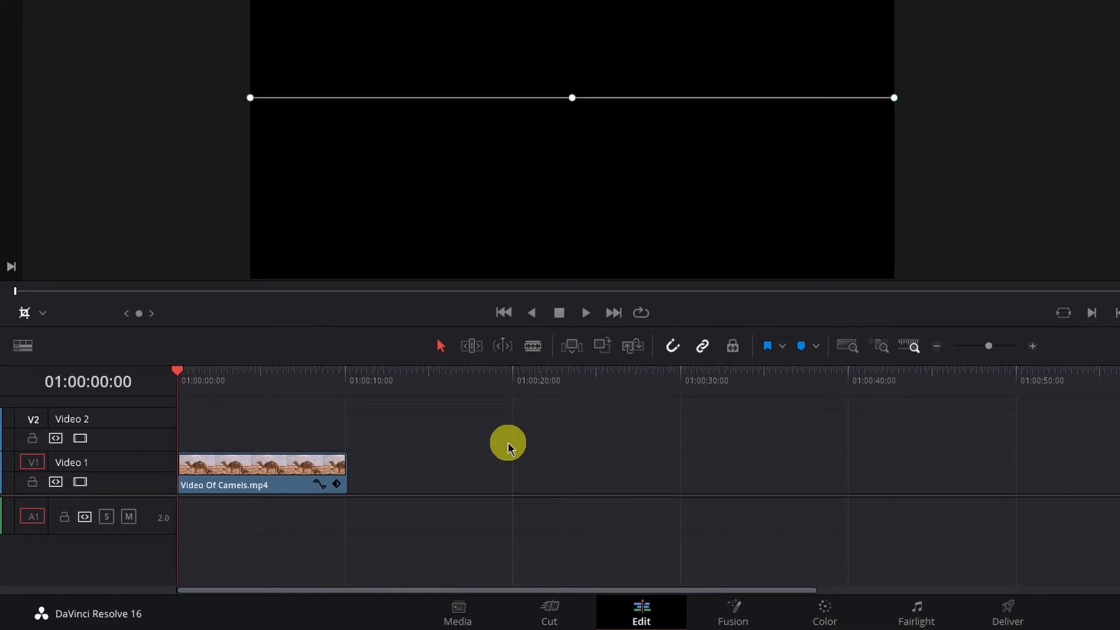
- Add Crop Top and Crop Bottom keyframes at 01:00:03:00 and set both values to 0
key(shift+Right)
key(shift+Right)
key(shift+Right)
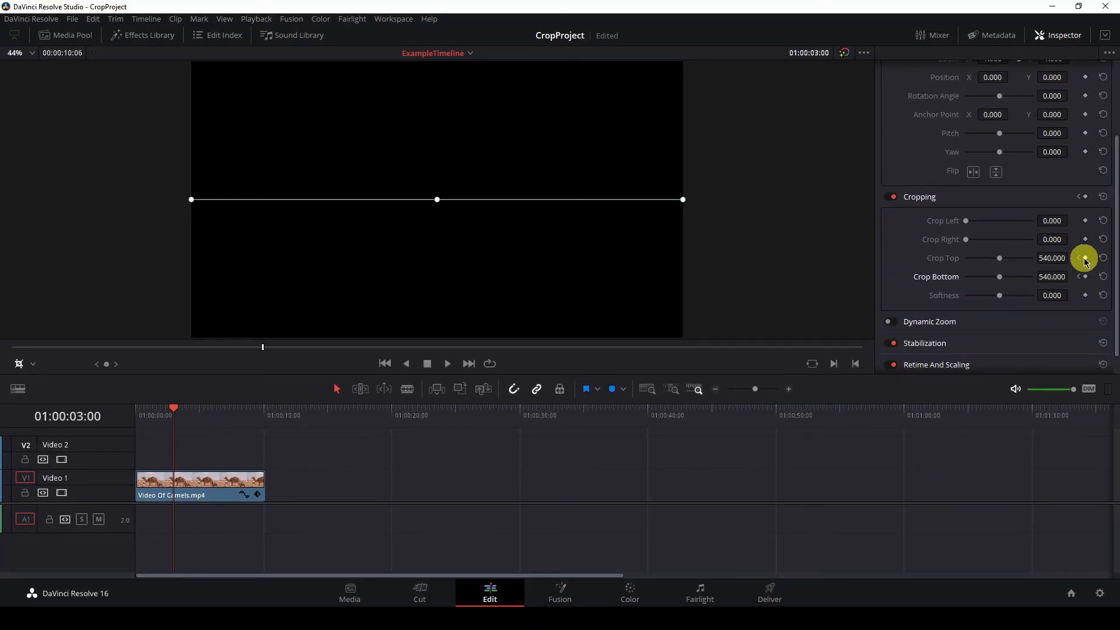
click(1084, 258)
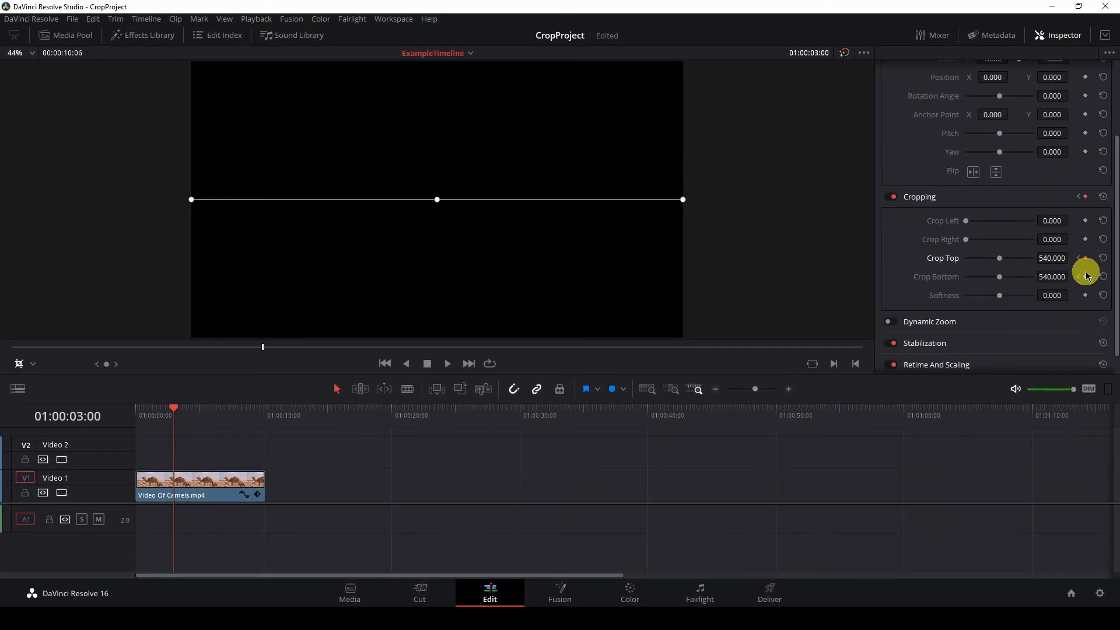
click(1086, 277)
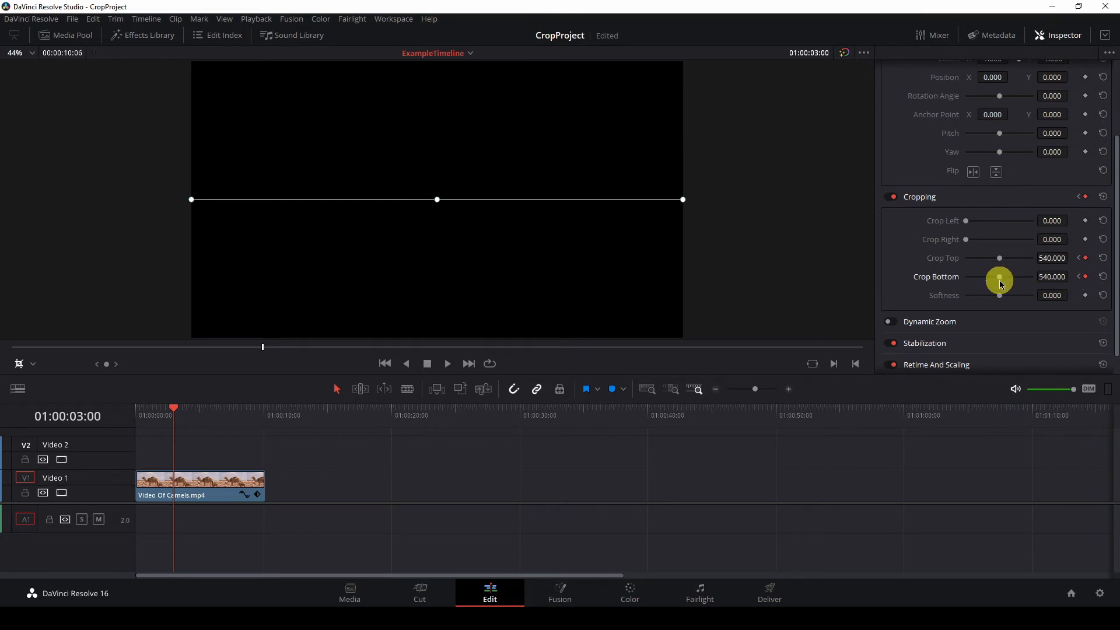
drag(1001, 279, 945, 260)
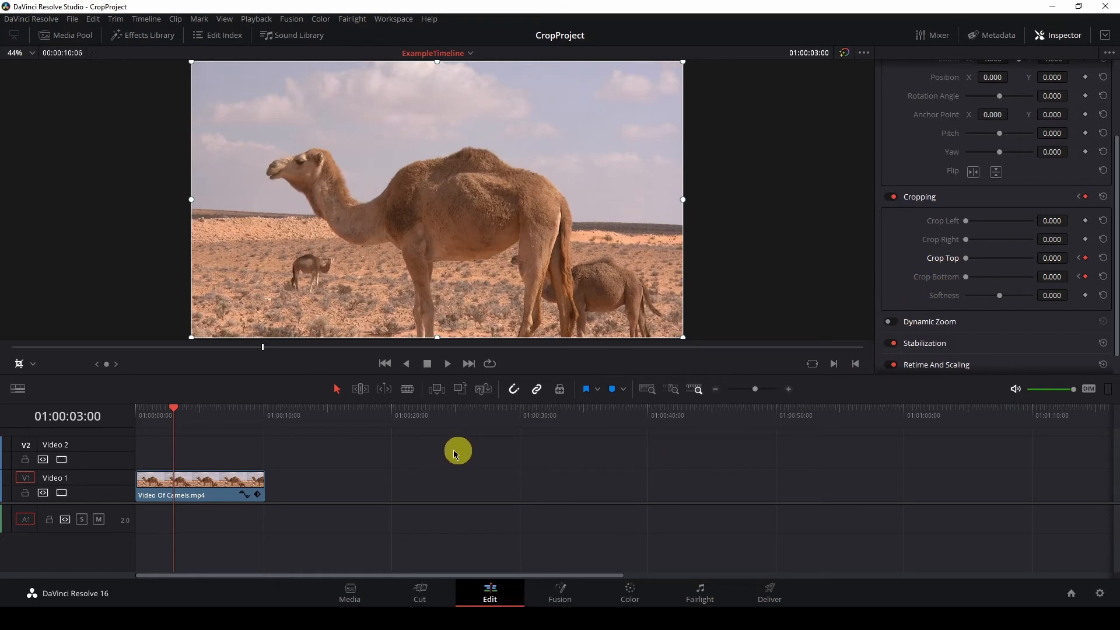
- Play the timeline from the start to review the opening crop animation
drag(174, 412, 111, 414)
key(space)
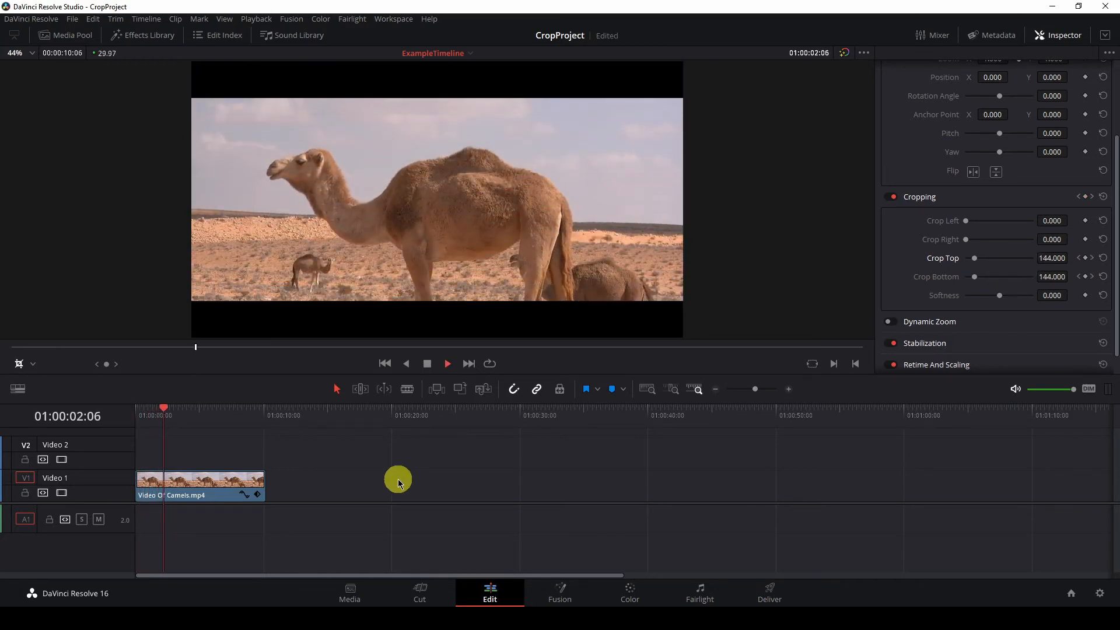
key(space)
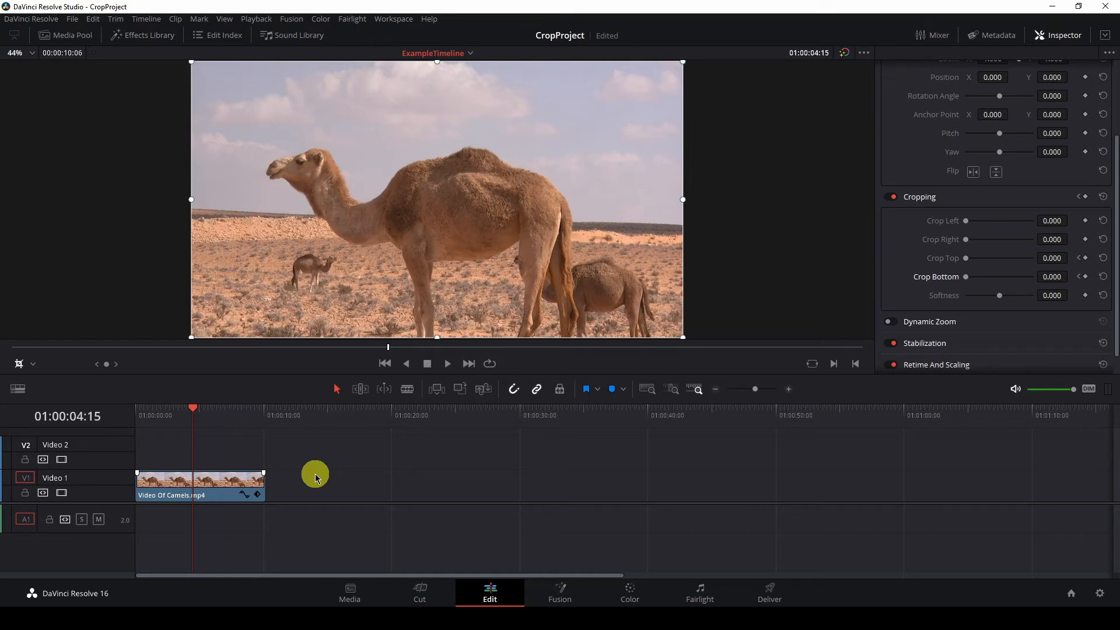
- Apply Ease In to the camel clip's Crop Top and Crop Bottom keyframes at 01:00:03:00
click(222, 495)
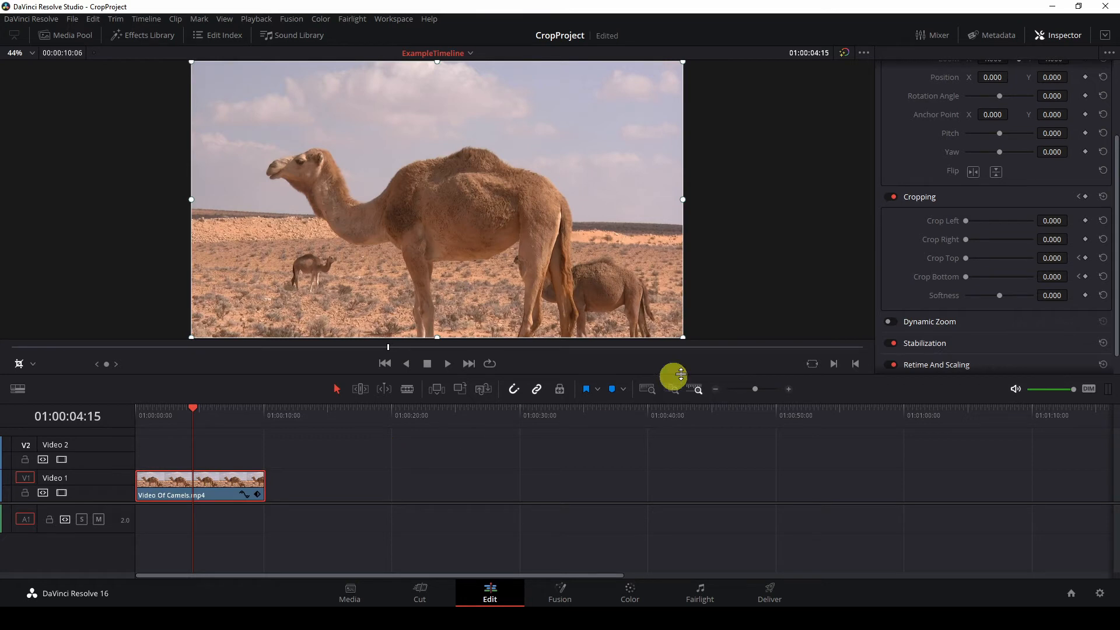
click(1080, 258)
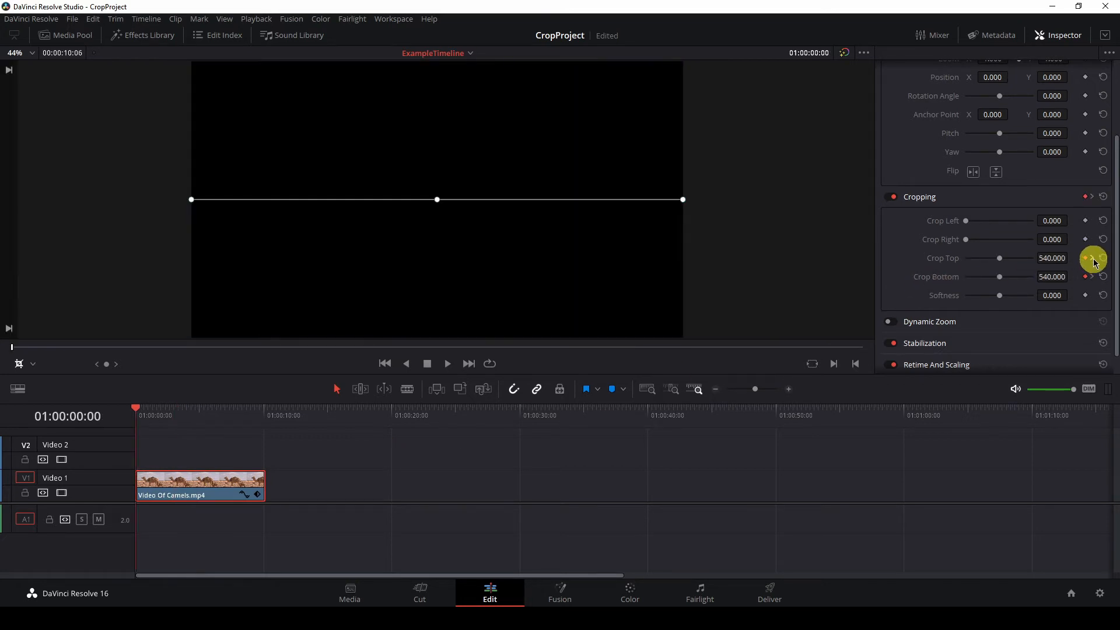
click(1094, 261)
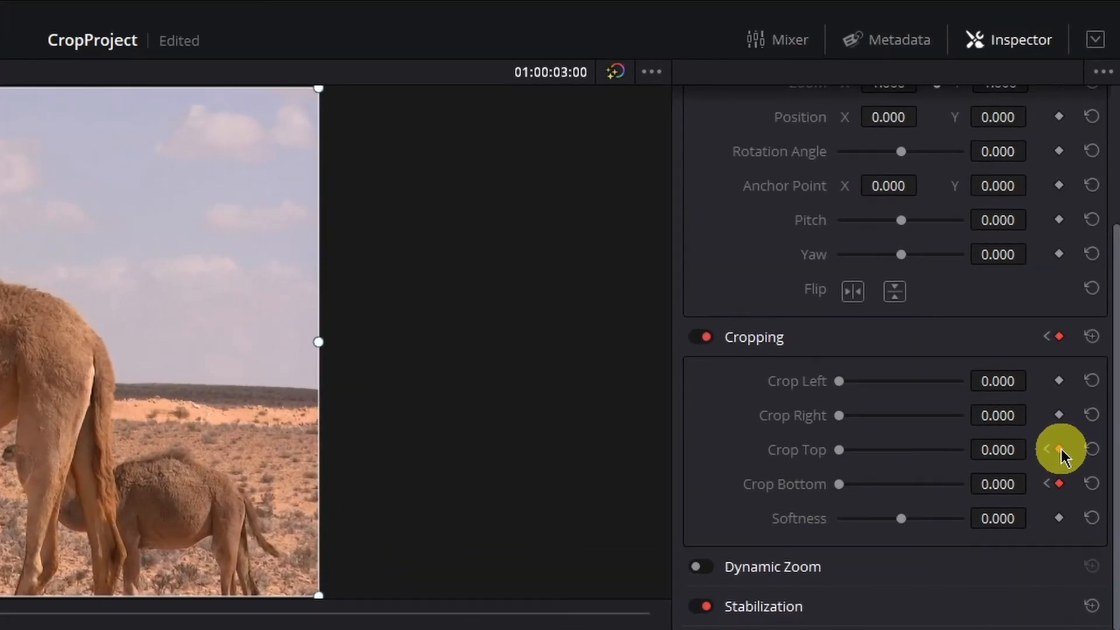
right_click(1086, 259)
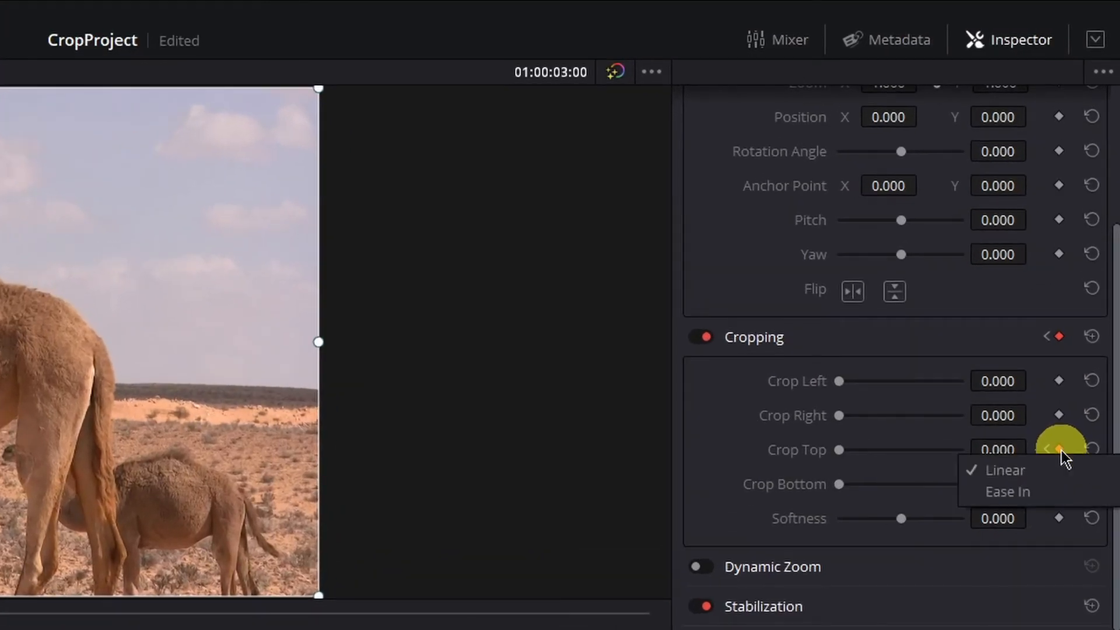
click(1043, 492)
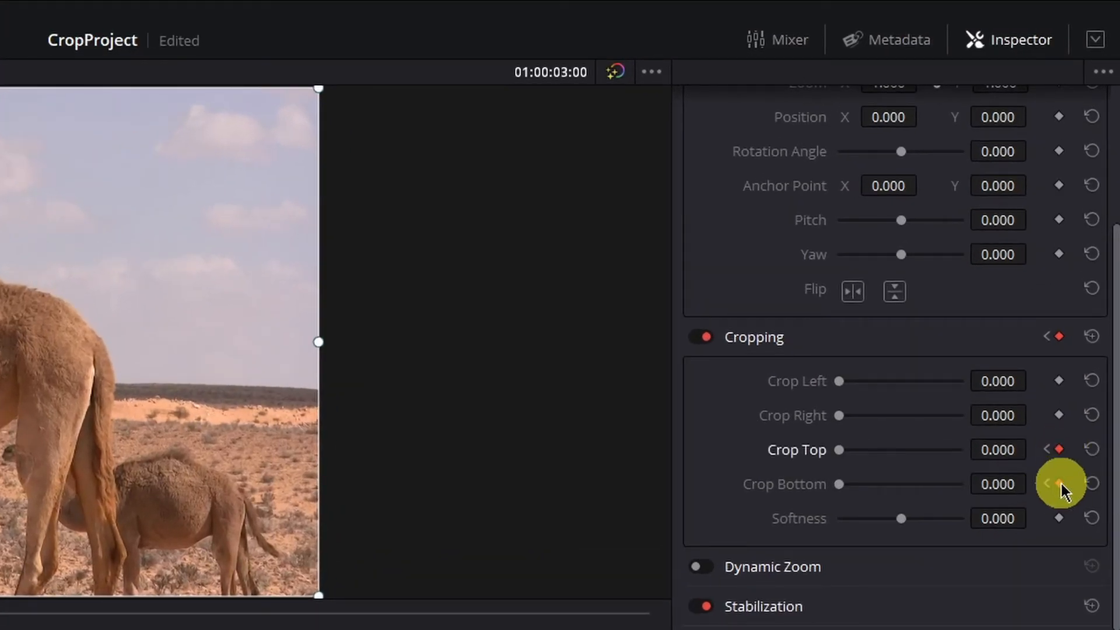
right_click(1059, 484)
click(1054, 527)
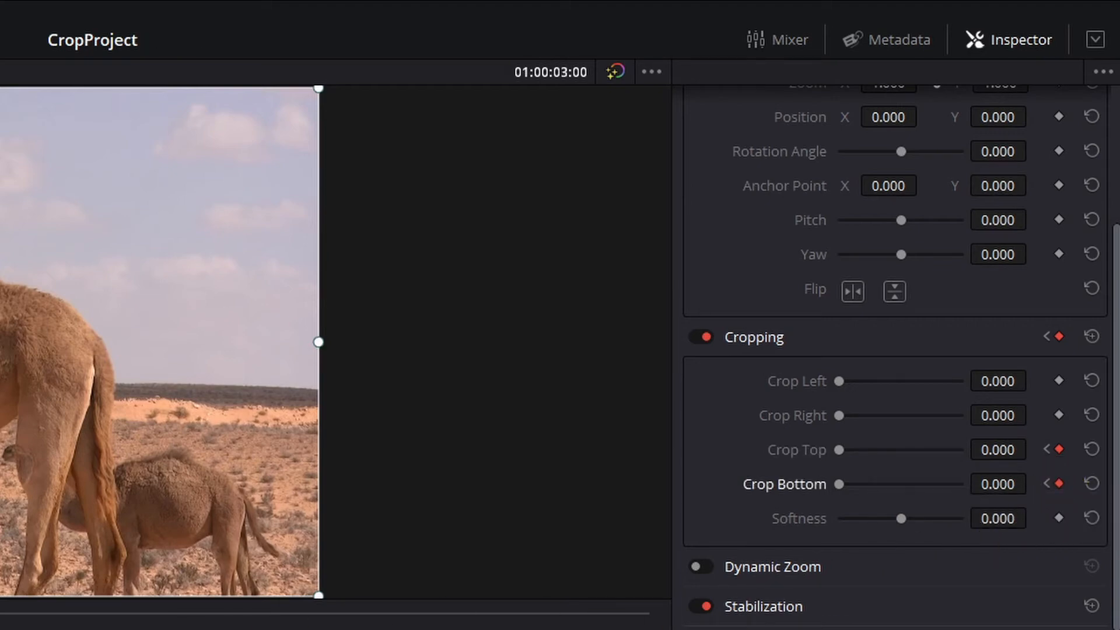
- Play the eased crop animation from the beginning of the timeline and replay it
key(Home)
key(space)
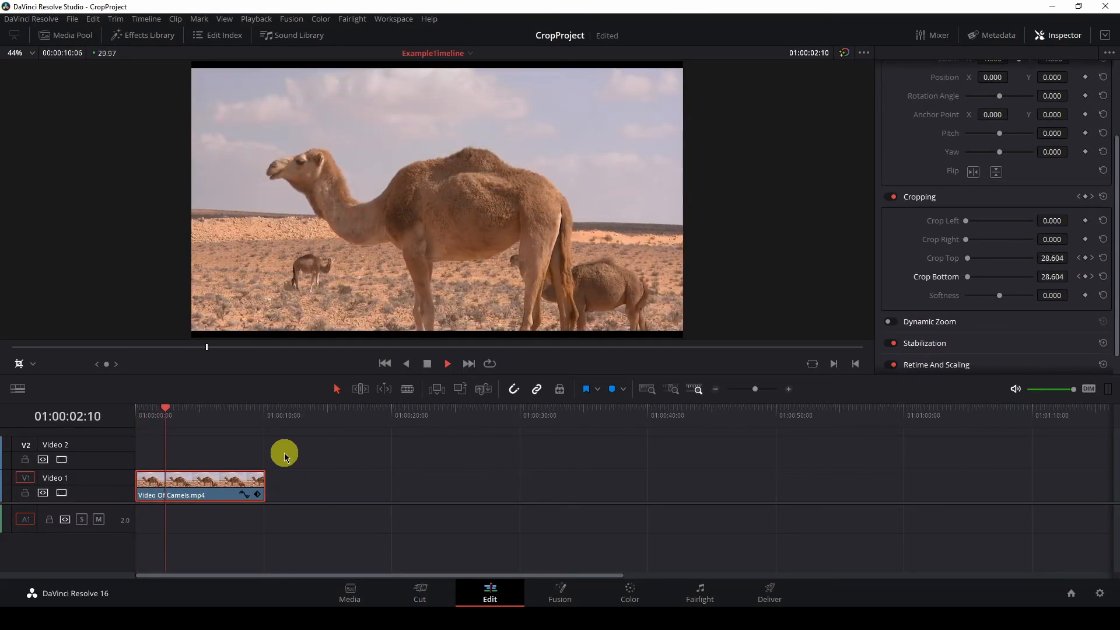
key(space)
drag(178, 409, 140, 412)
key(space)
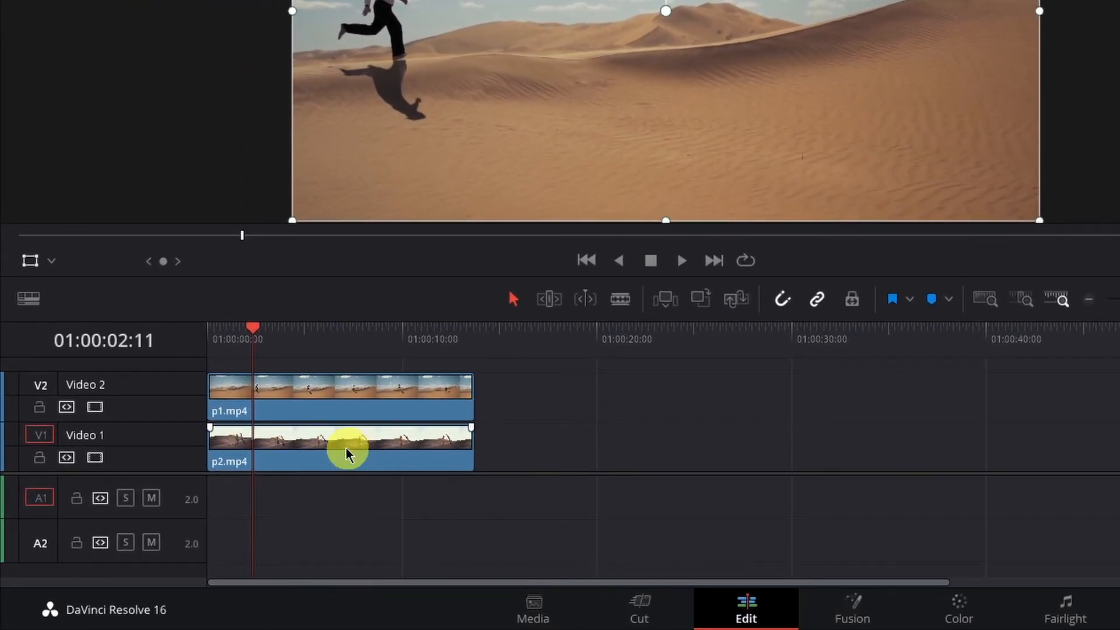
- Crop the p1.mp4 clip by 291.1 at the top and 225.4 at the bottom, and set its Y position to 297
click(368, 408)
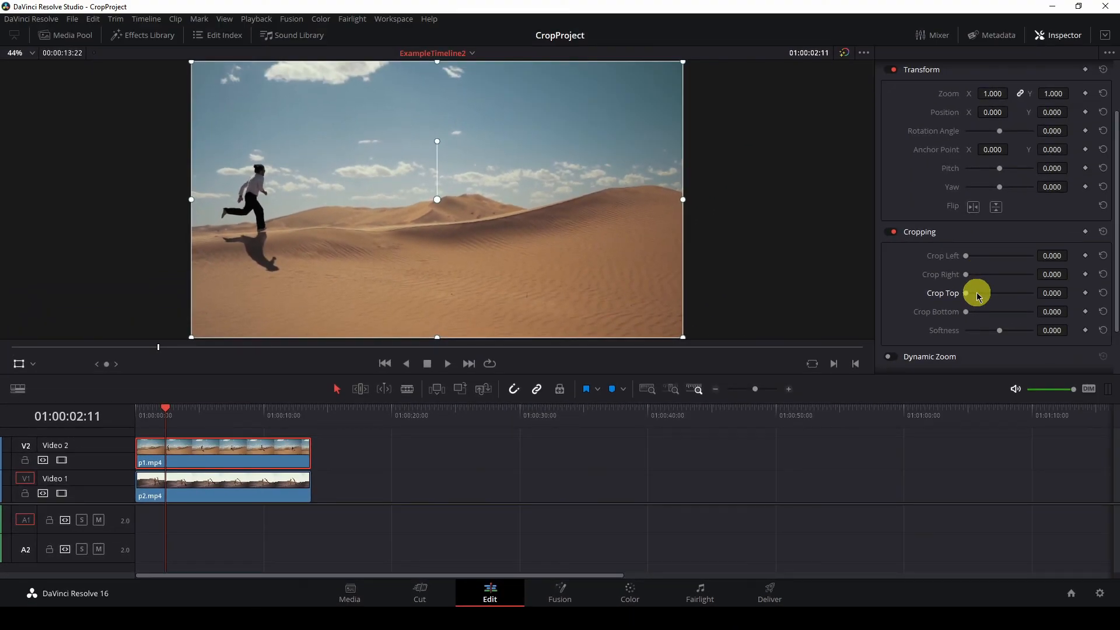
drag(964, 298, 985, 294)
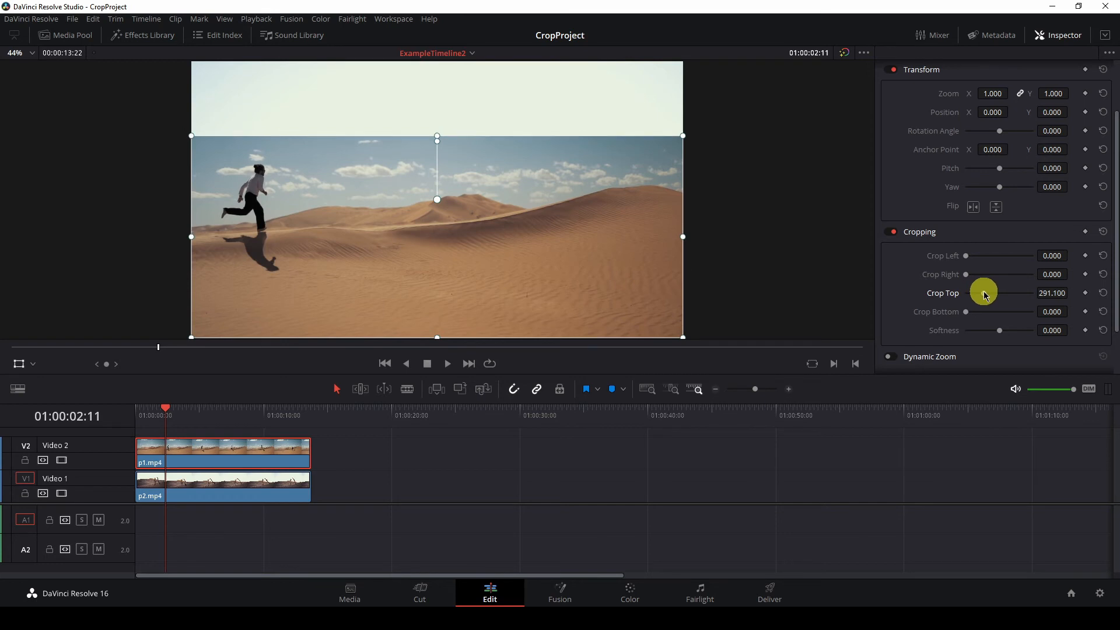
drag(970, 316, 981, 313)
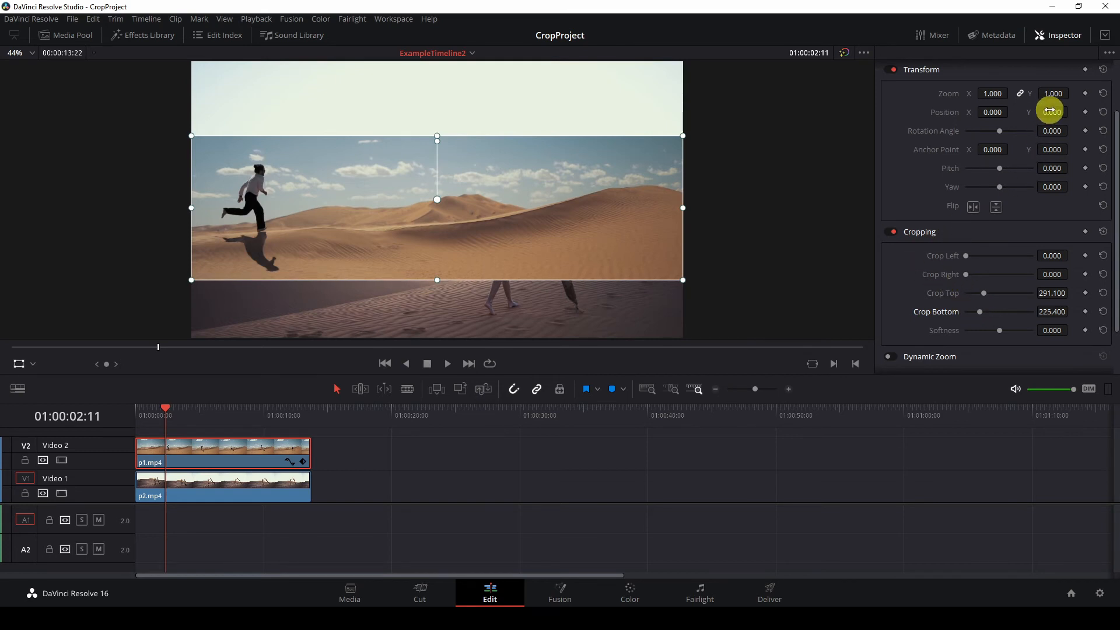
drag(1052, 112, 673, 307)
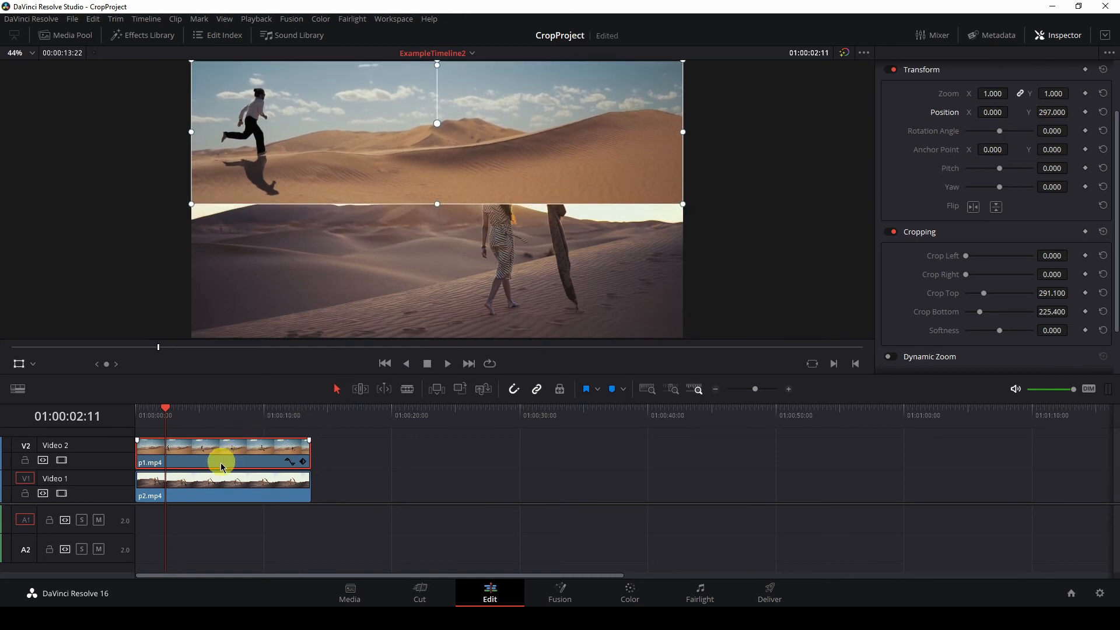
- Shift the p2.mp4 clip down to a Y position of -207 so it fills the lower half
click(230, 489)
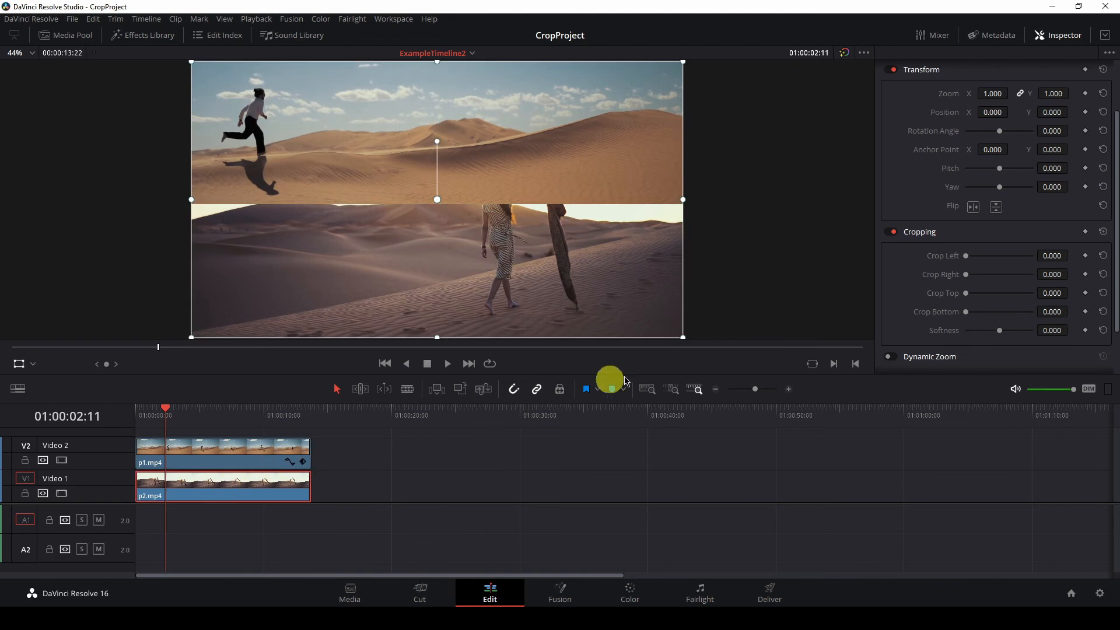
drag(1059, 109, 938, 108)
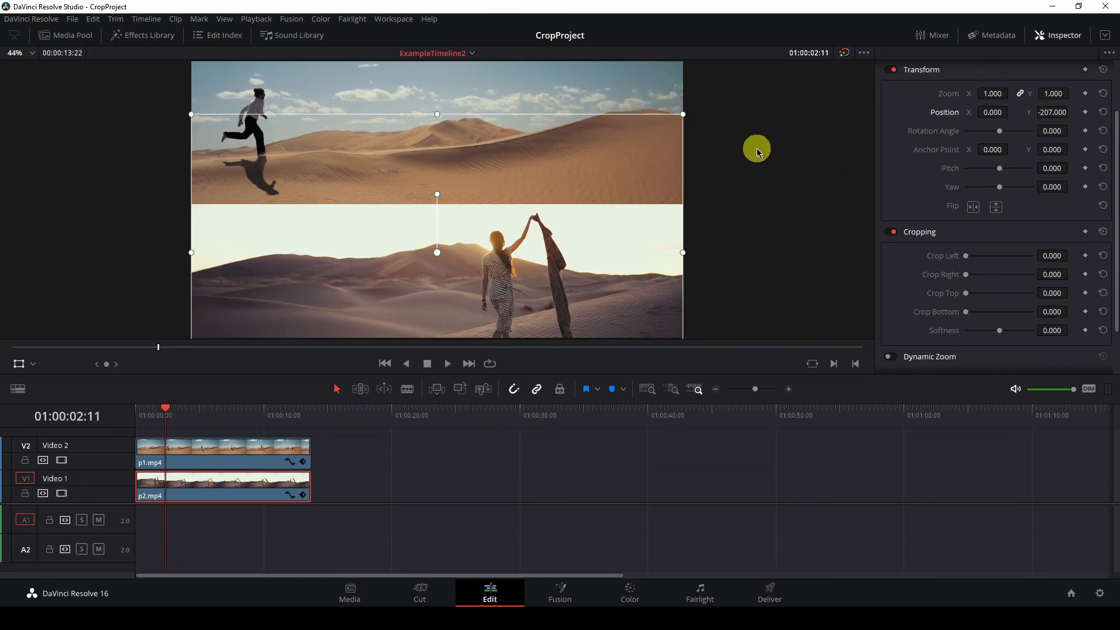
scroll(756, 149, down, 1)
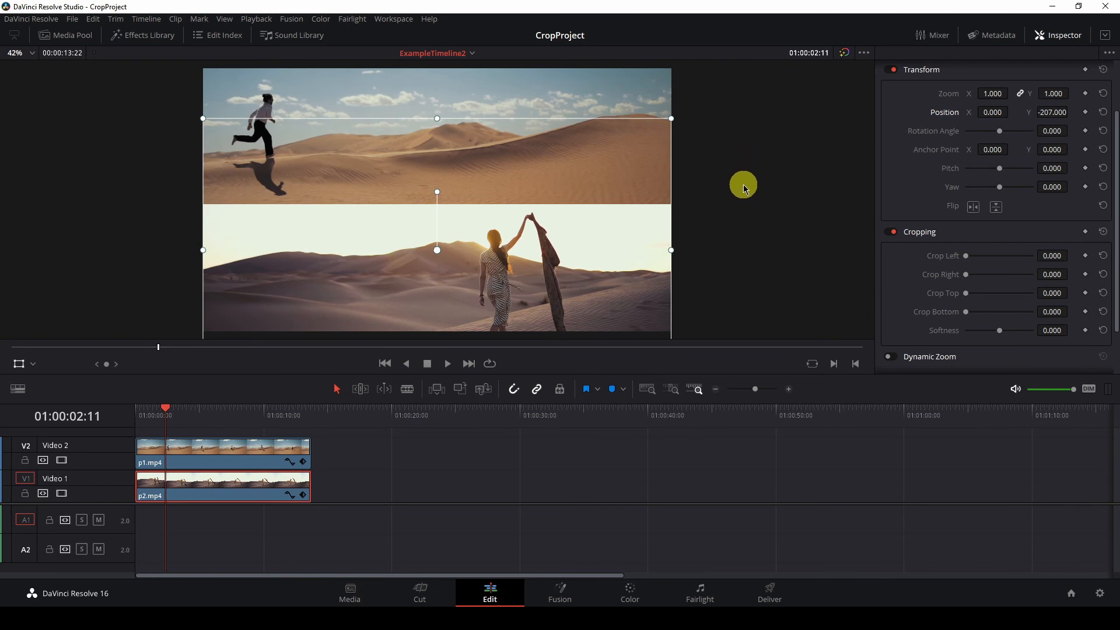
- Deselect the clips and turn off the transform overlay in the viewer
click(500, 451)
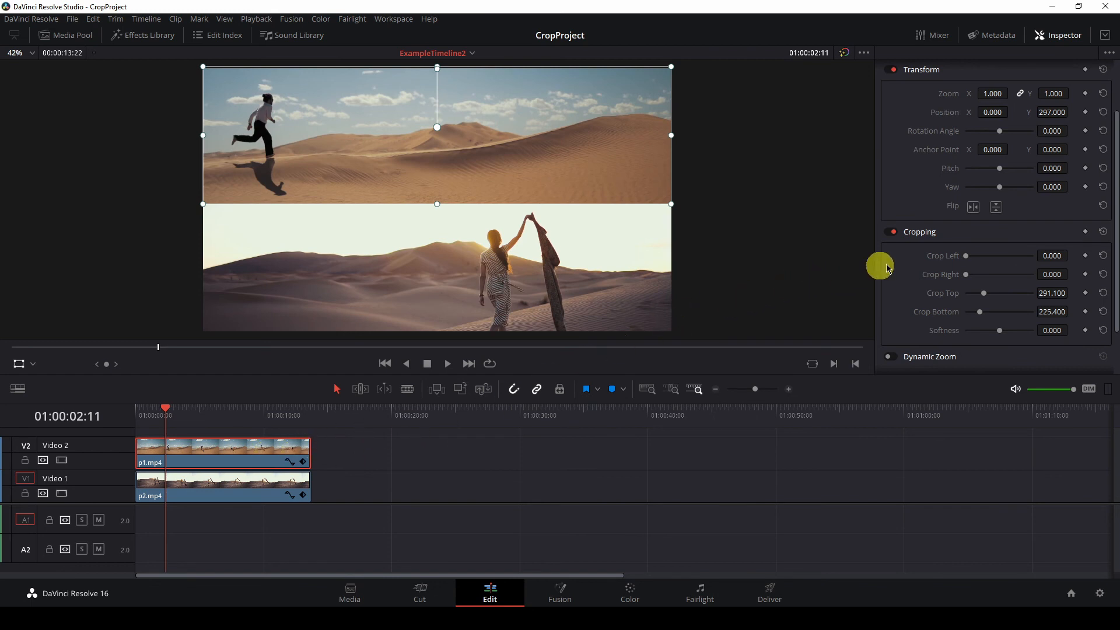
click(420, 461)
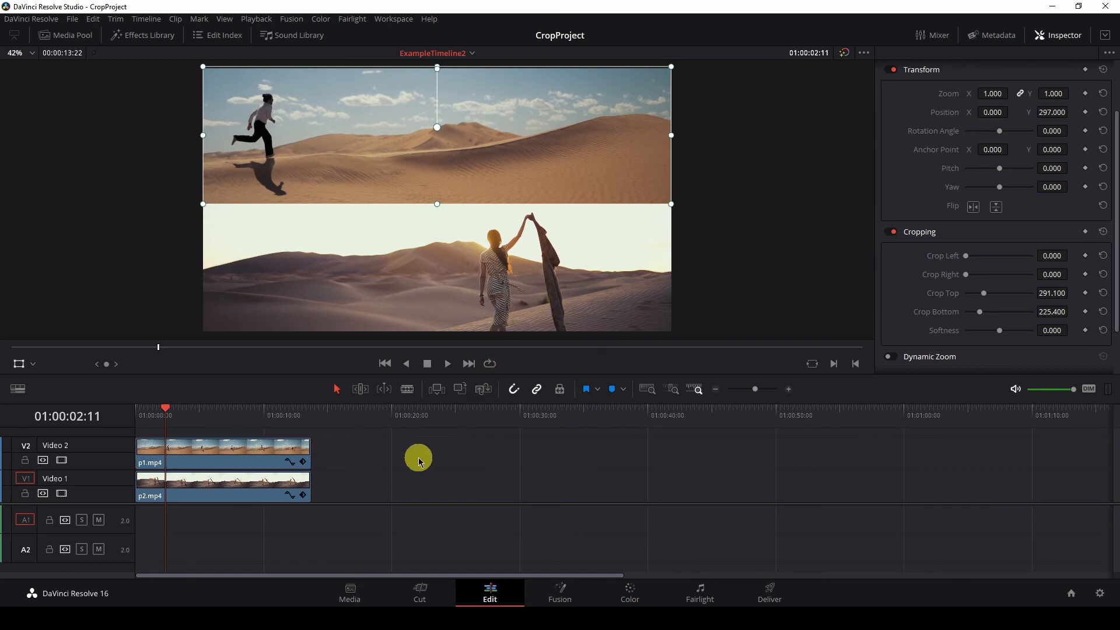
click(17, 366)
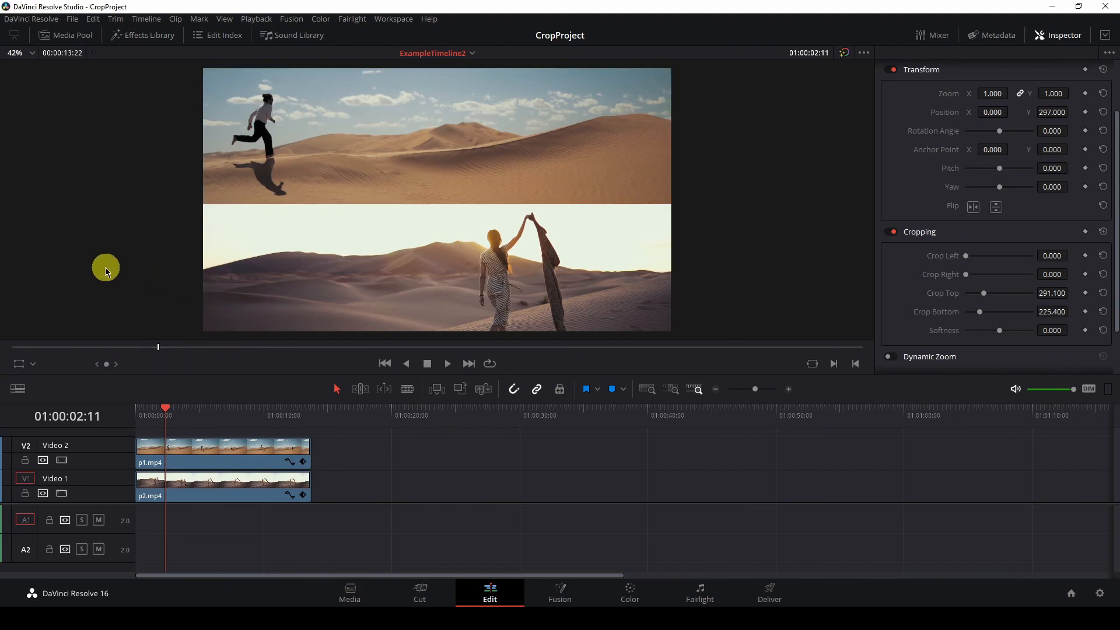